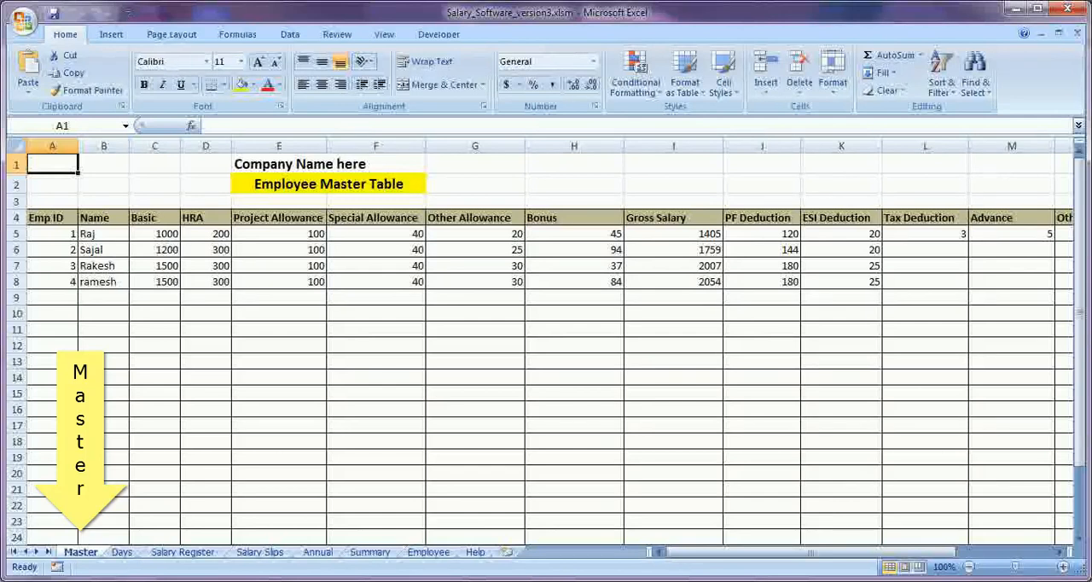
Examine the Master sheet's header row from Emp ID to Gross Salary, selecting the earning components from Basic through Bonus.
left_click(44, 213)
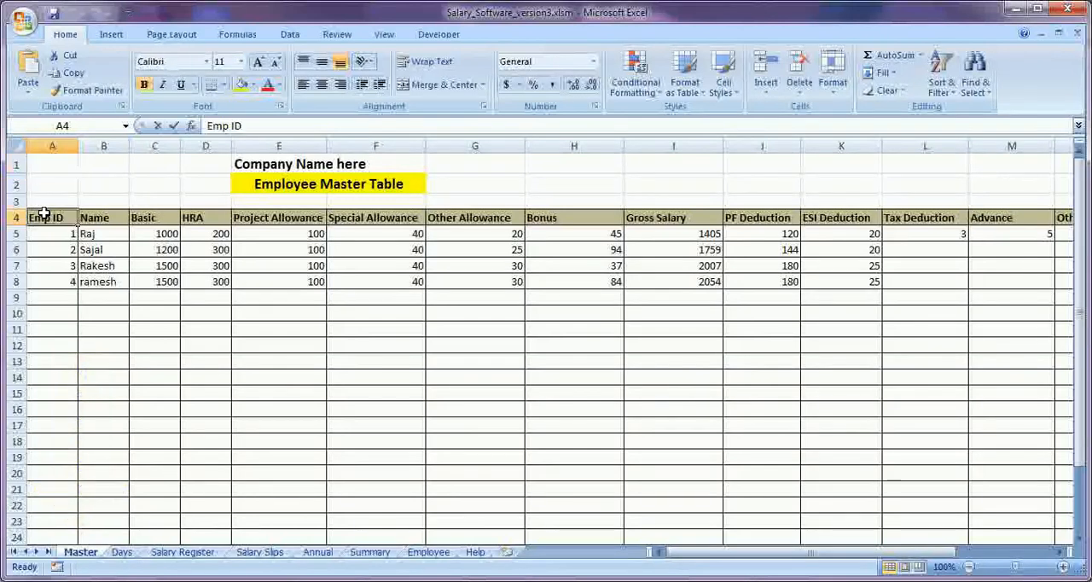
double_click(43, 213)
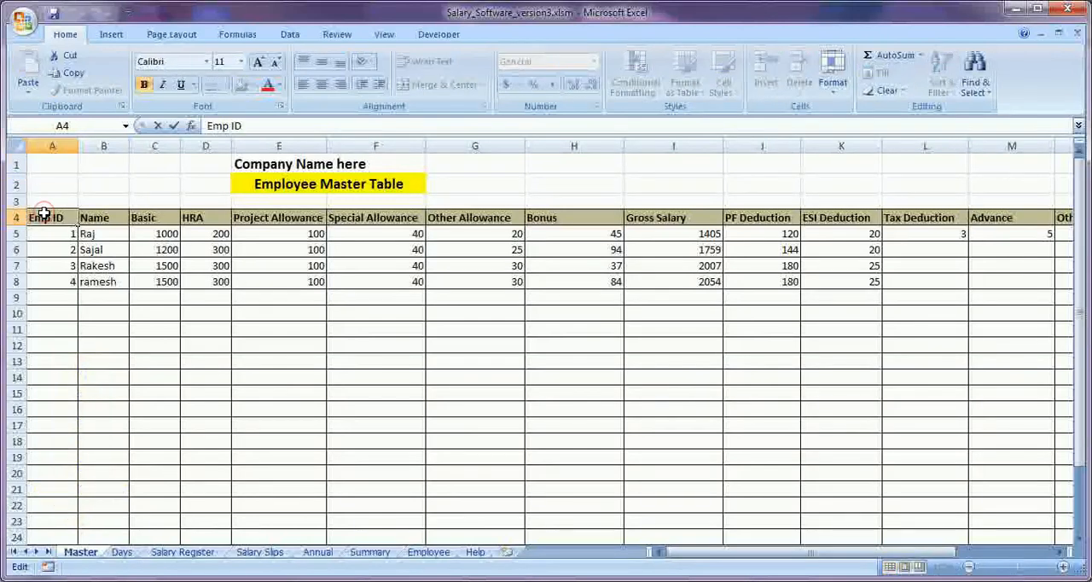
left_click(104, 217)
left_click(157, 218)
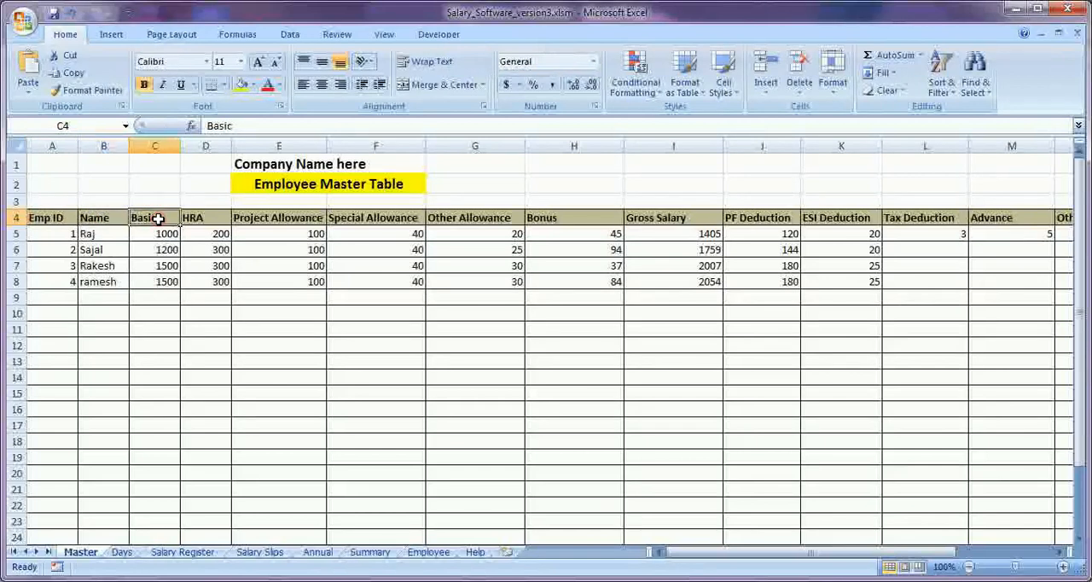
left_click(211, 217)
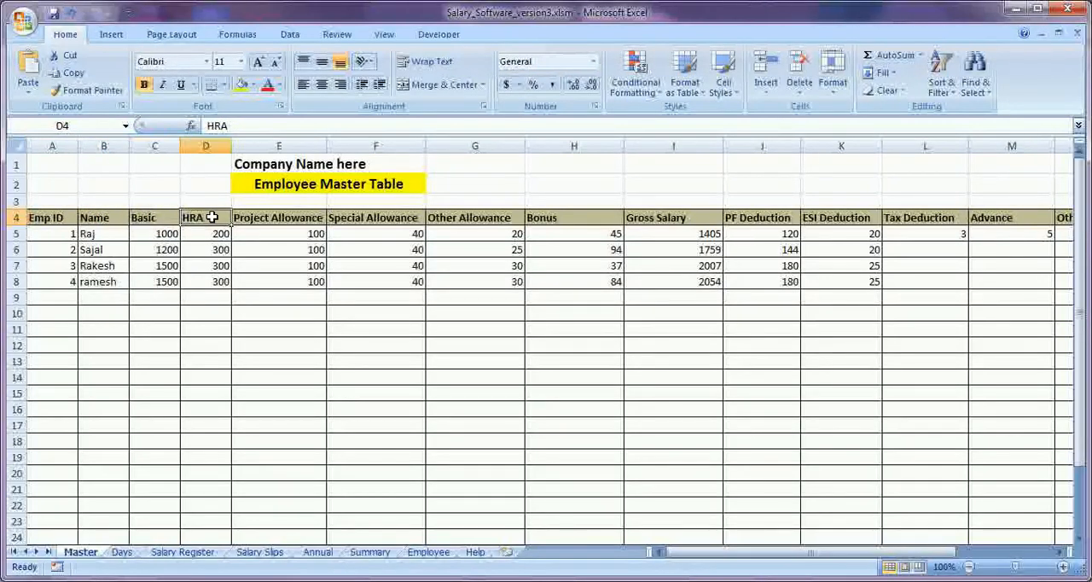
left_click(283, 217)
left_click(355, 217)
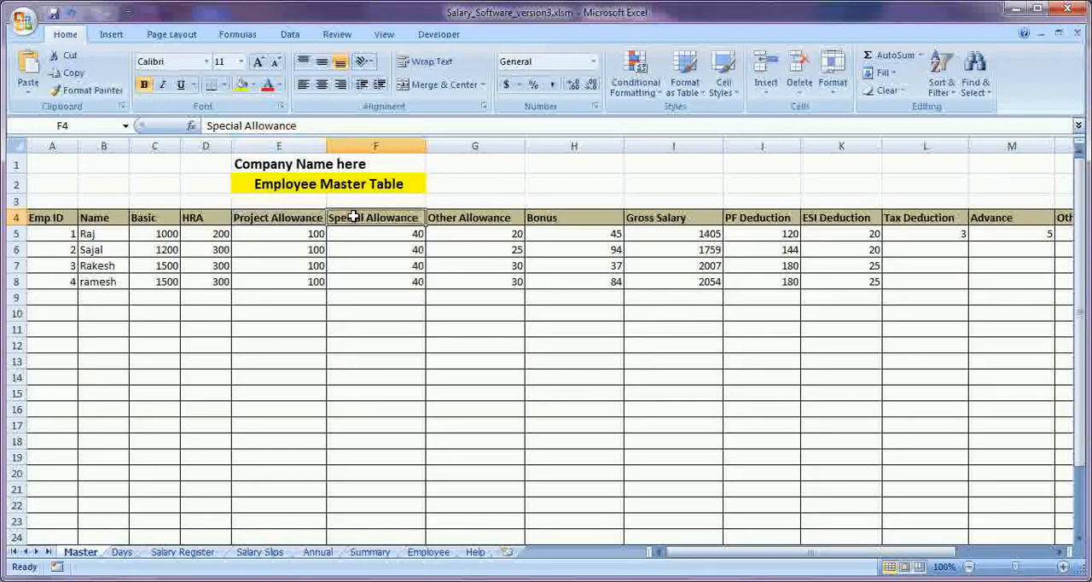
left_click(456, 218)
left_click(571, 218)
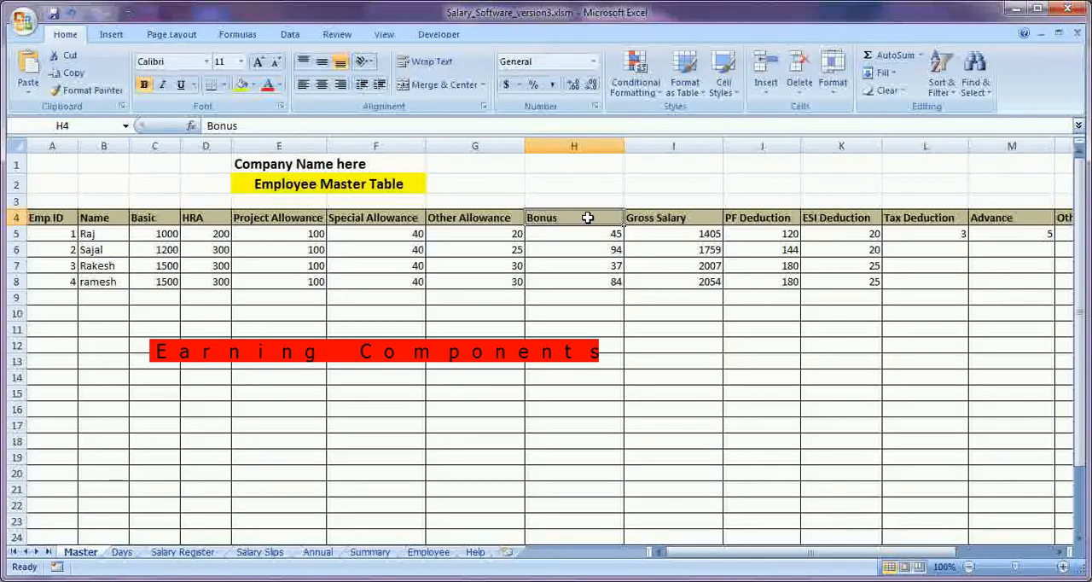
left_click(648, 218)
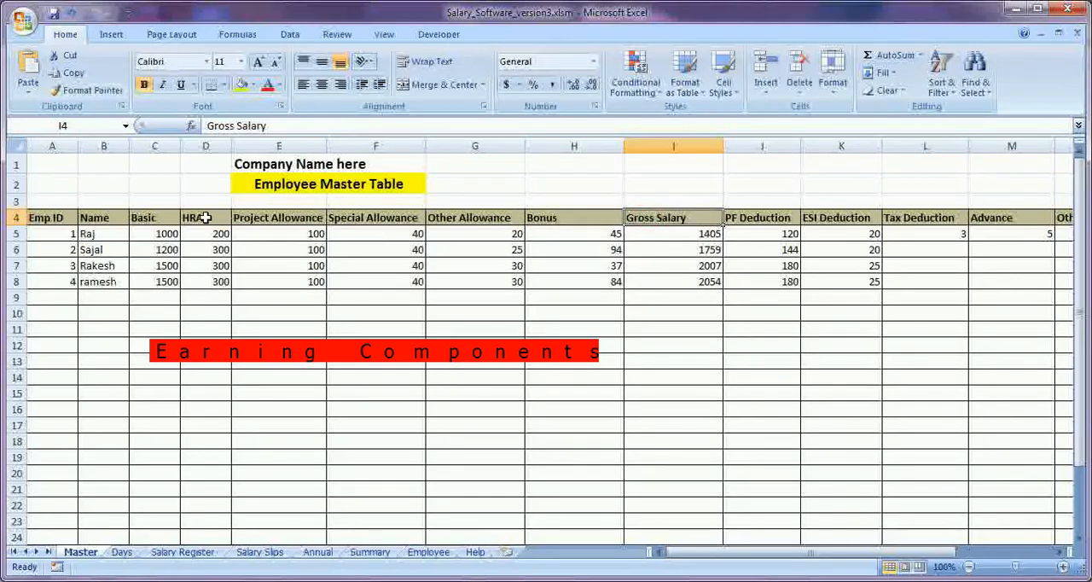
left_click_drag(149, 219, 548, 219)
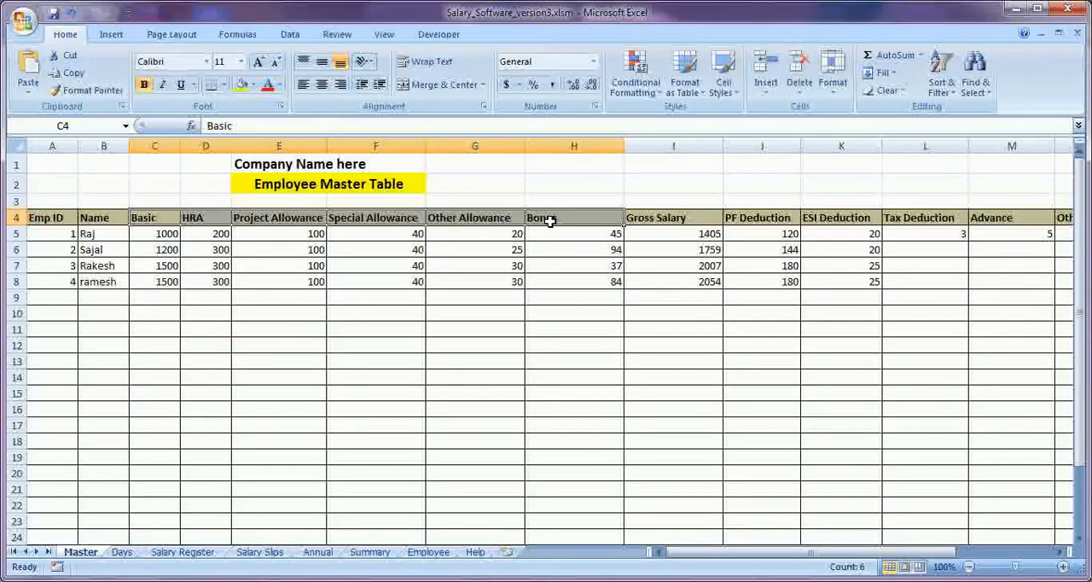
Examine the deduction headings from PF Deduction to Other Deduction, plus the PF No and ESIC No columns.
left_click(757, 220)
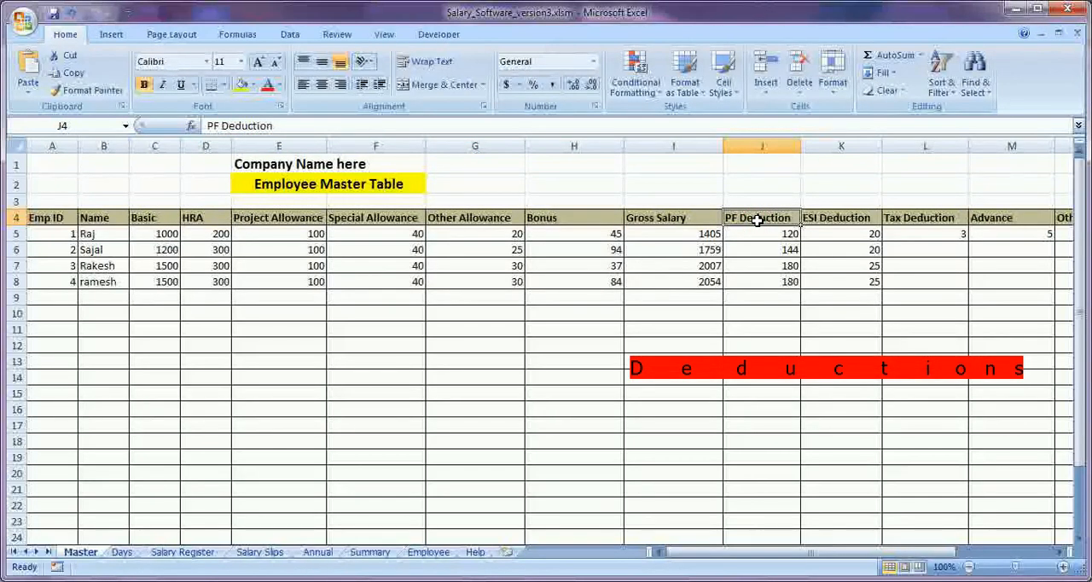
key("Right")
key("Right")
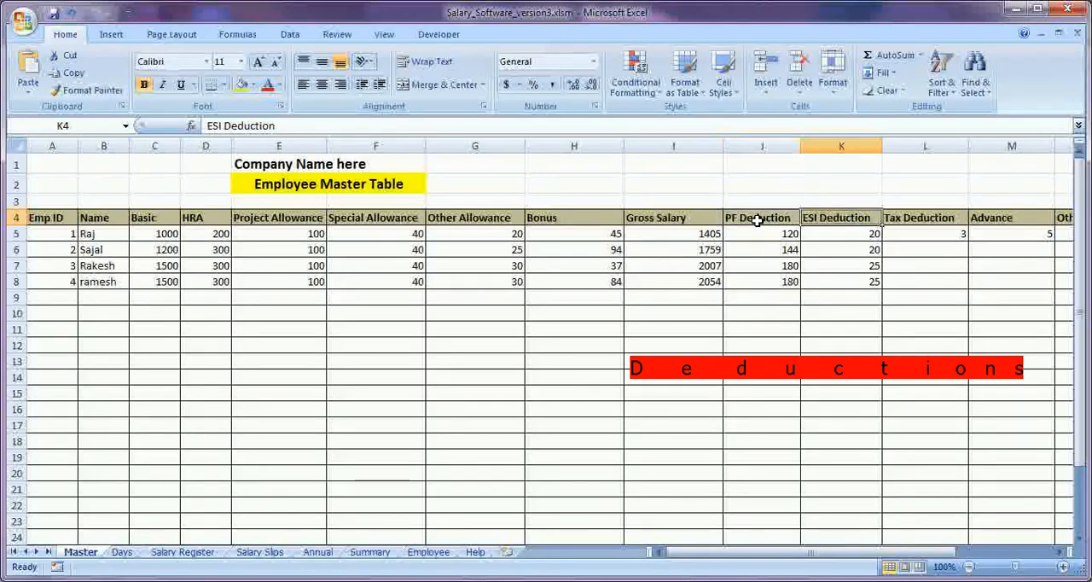
key("Right")
key("Right")
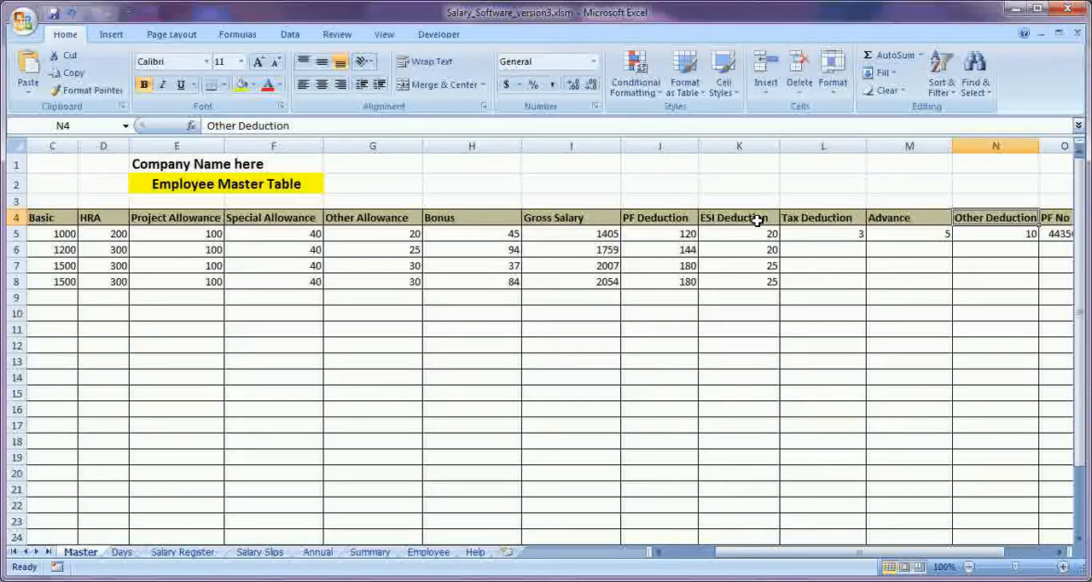
key("Right")
key("Right")
key("Left")
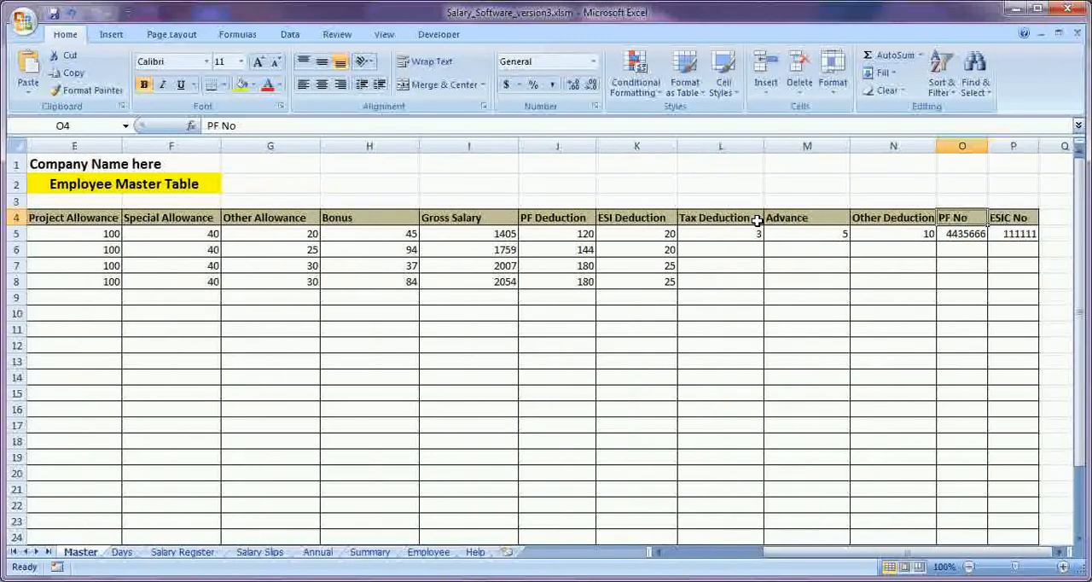
Return to the start of the Master sheet and select the company name cell E1.
key("Home")
key("Up")
key("Up")
key("Up")
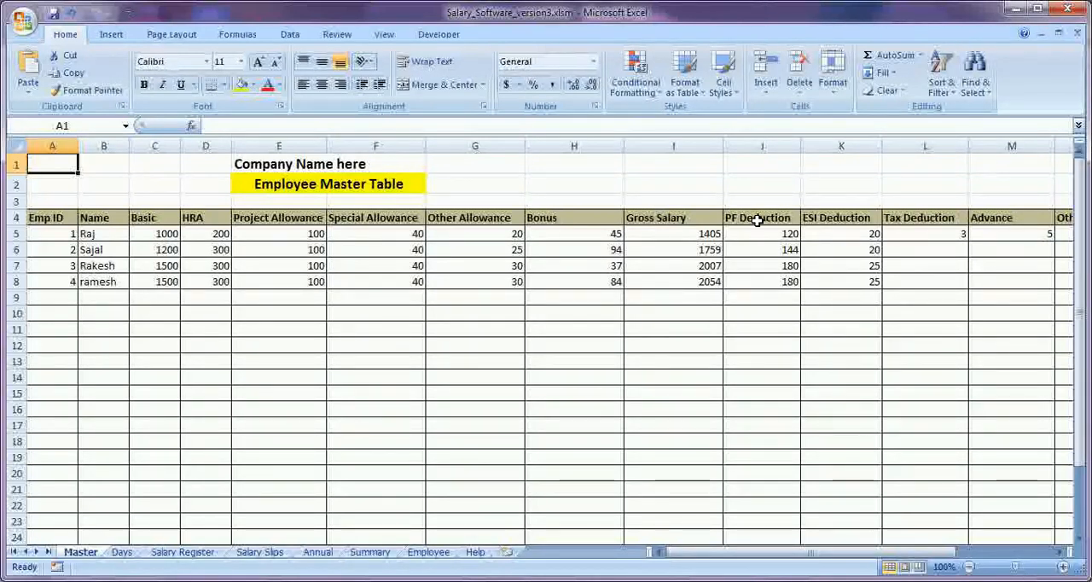
key("Right")
key("Right")
key("Right")
key("Right")
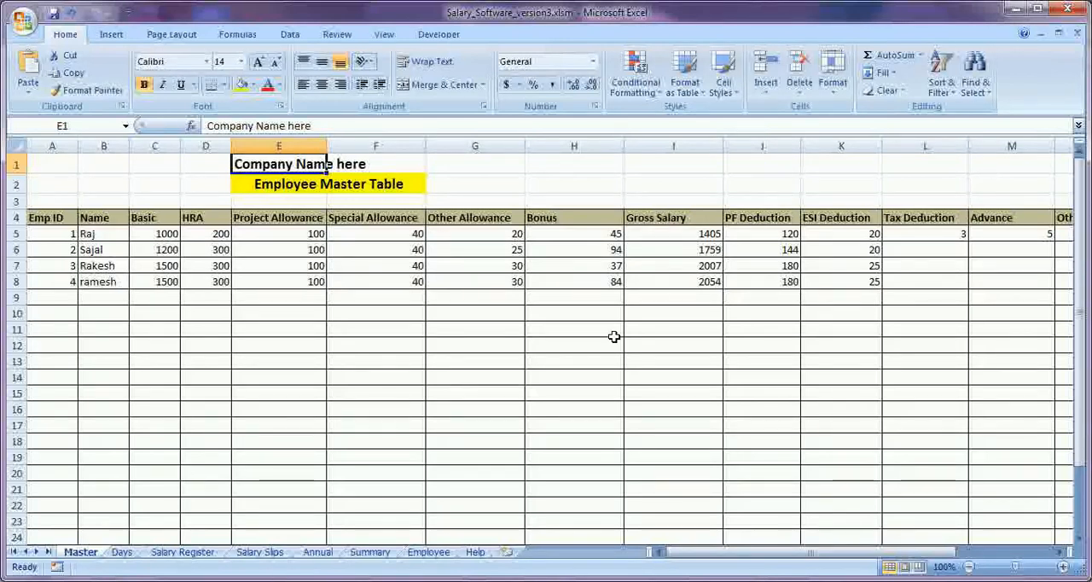
Go to the Days sheet and inspect its company name, Month and Total Days cells.
left_click(121, 553)
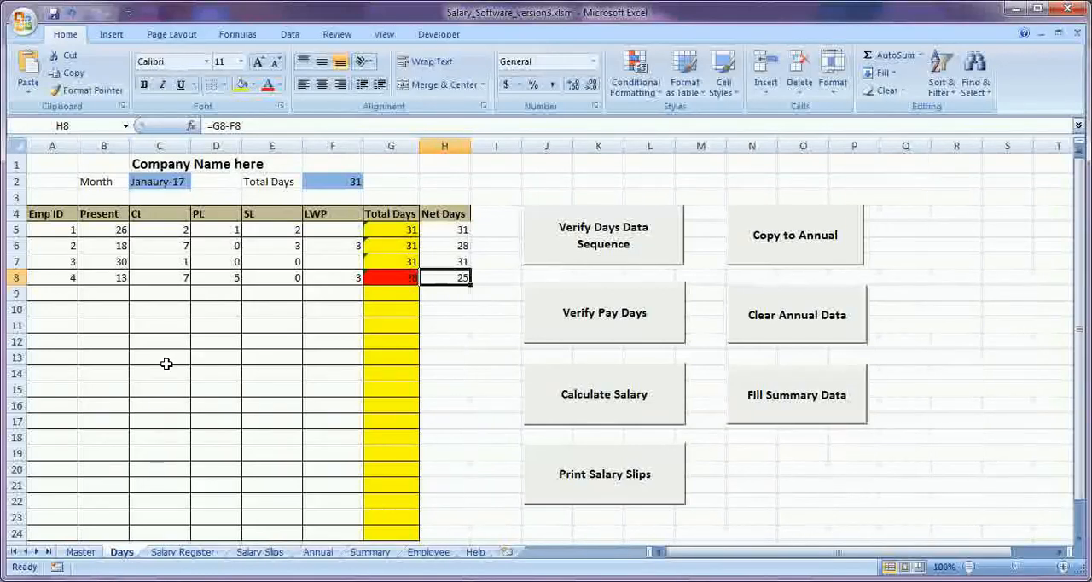
left_click(158, 168)
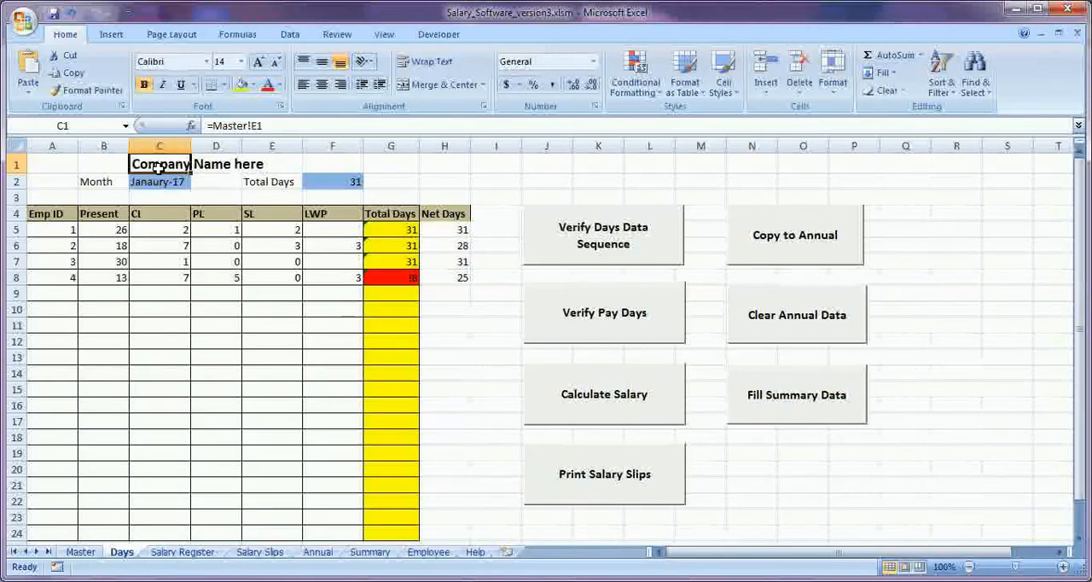
left_click(103, 181)
left_click(152, 184)
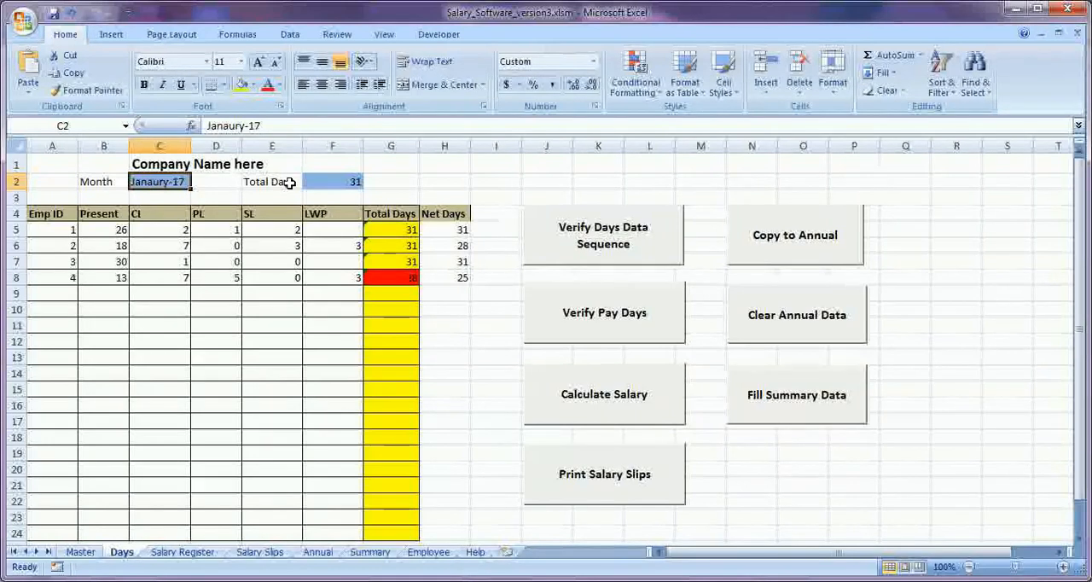
left_click(331, 185)
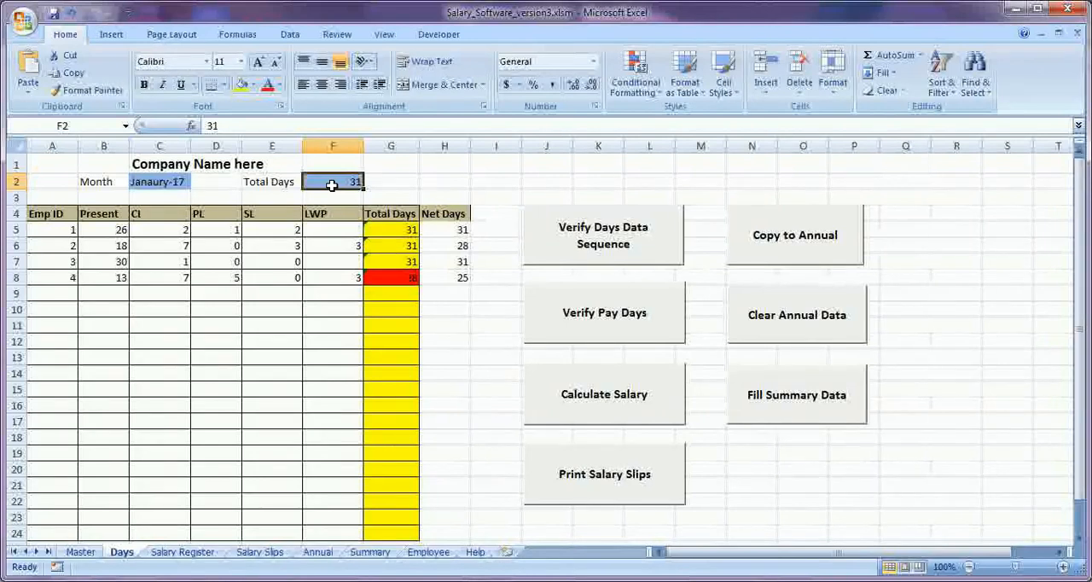
left_click(143, 183)
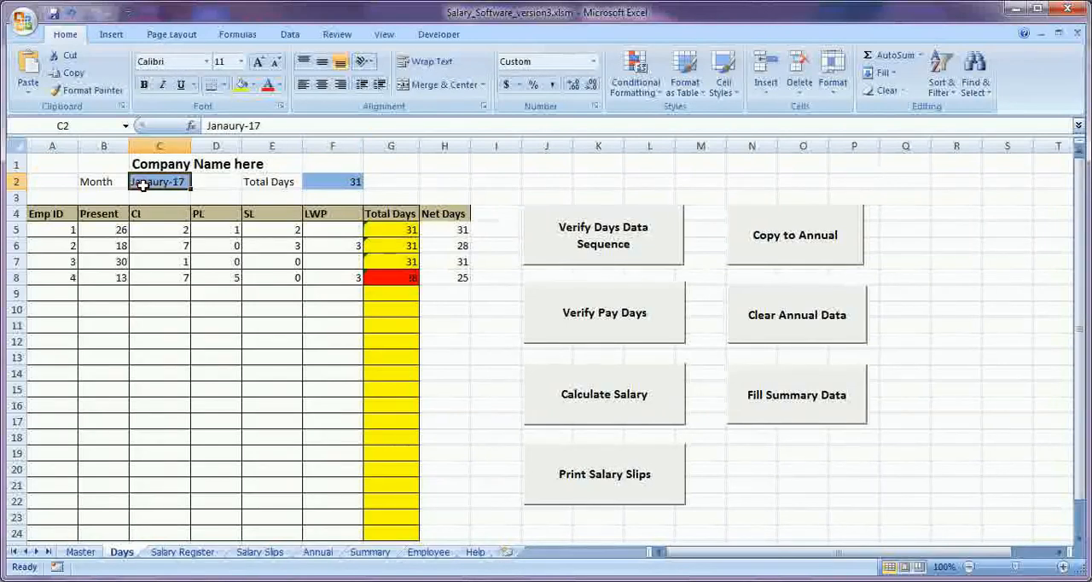
left_click(313, 188)
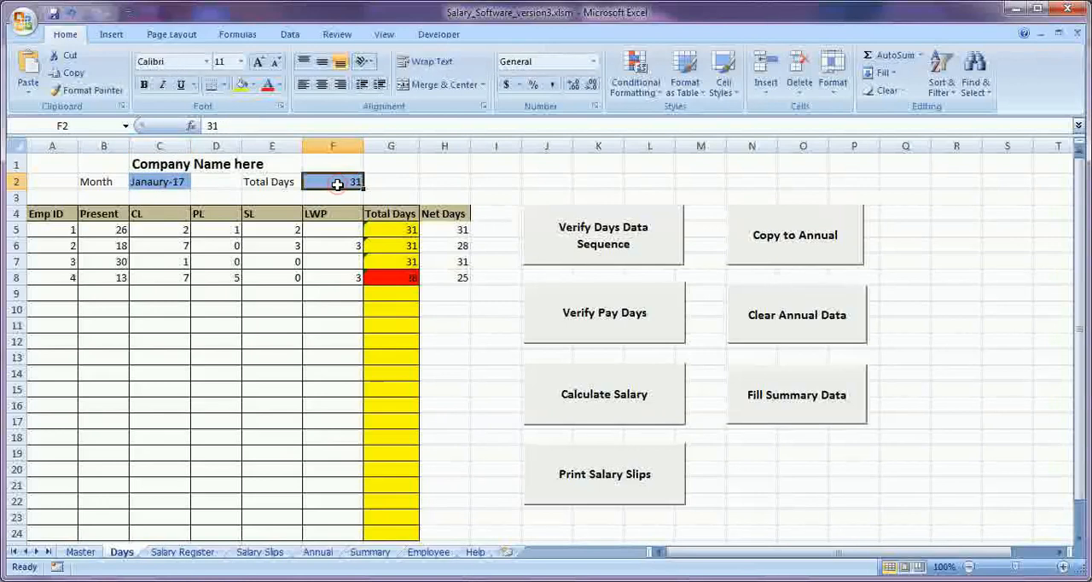
Review the attendance rows A5:H8 and run the Verify Days Data Sequence check.
left_click(54, 230)
left_click_drag(54, 230, 444, 281)
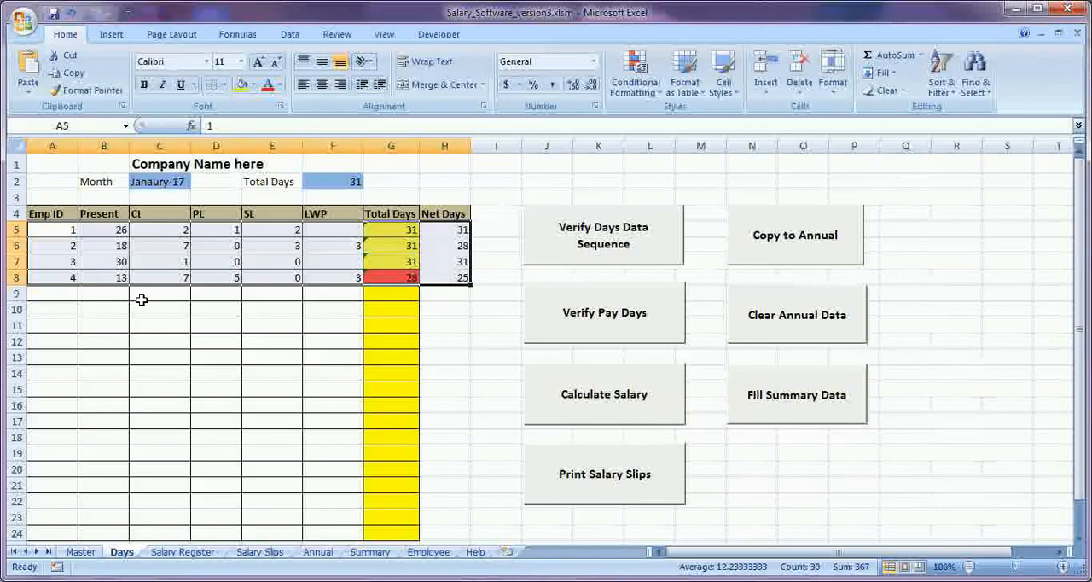
left_click(194, 312)
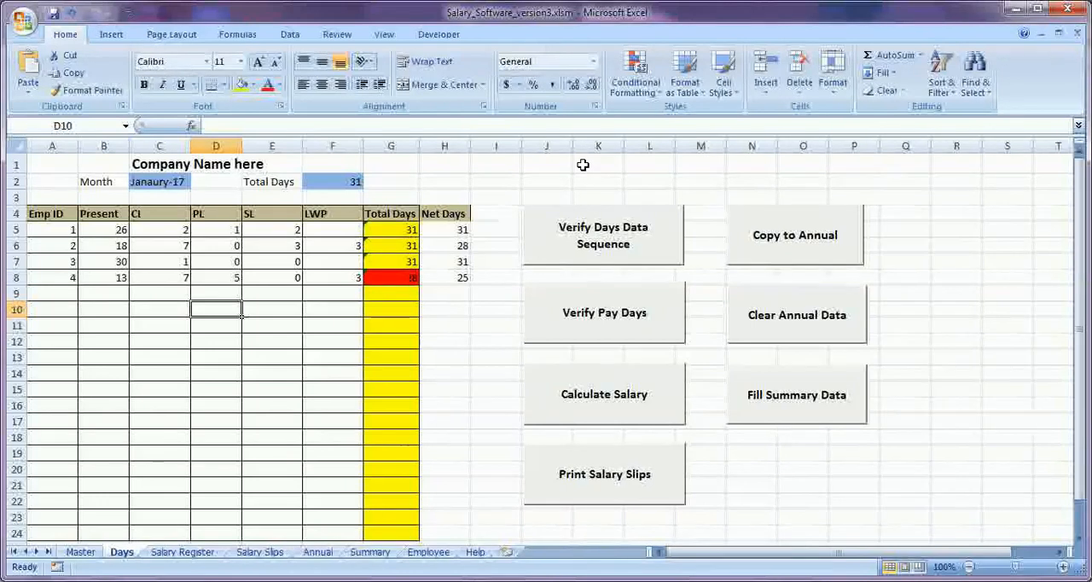
left_click(607, 244)
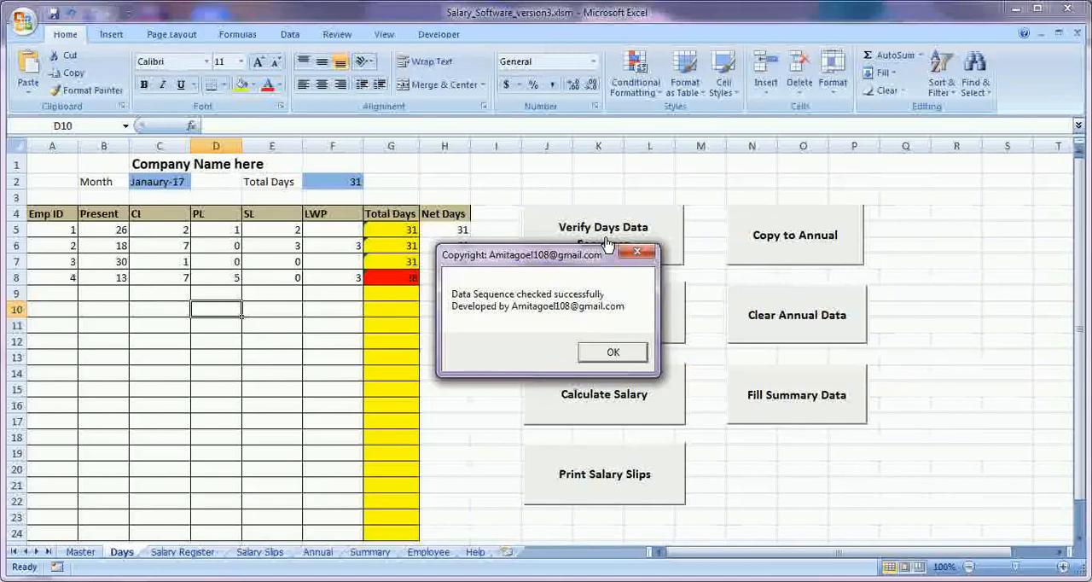
left_click(612, 353)
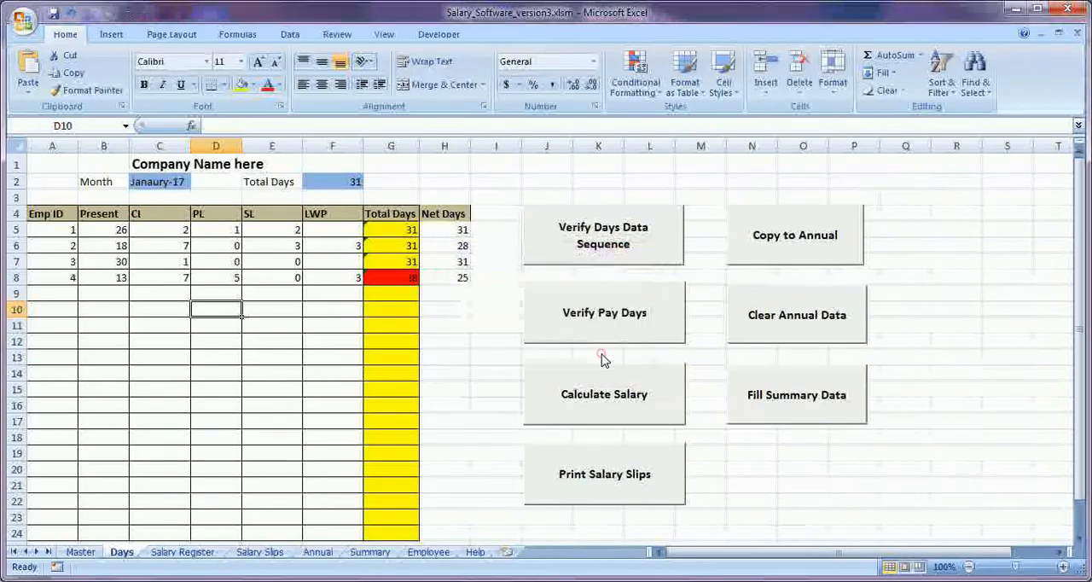
Set the Emp ID in cell A7 to 5 and rerun the Verify Days Data Sequence check.
left_click(66, 262)
type("5")
key("Return")
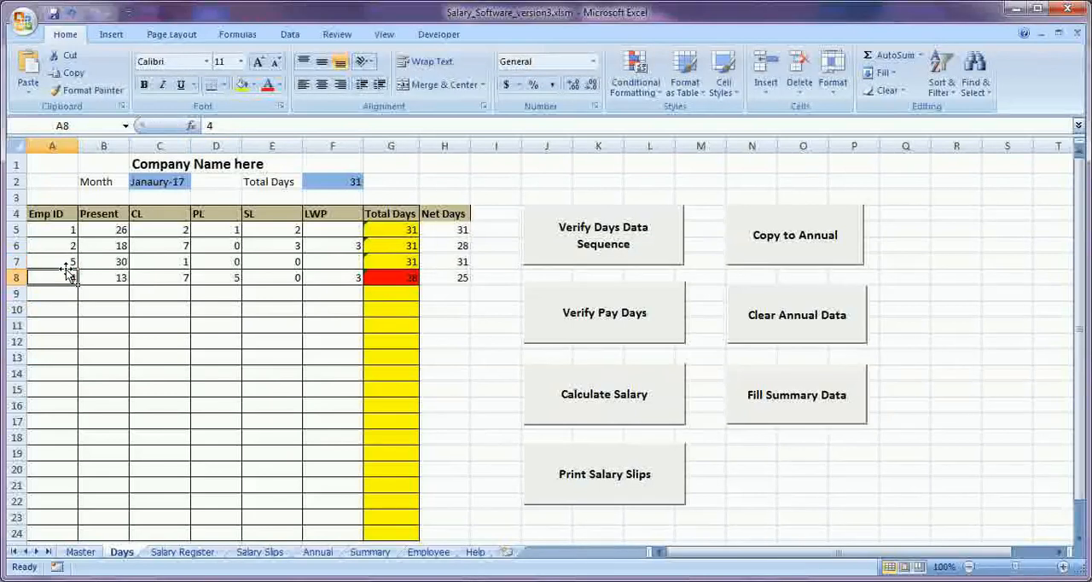
left_click(608, 246)
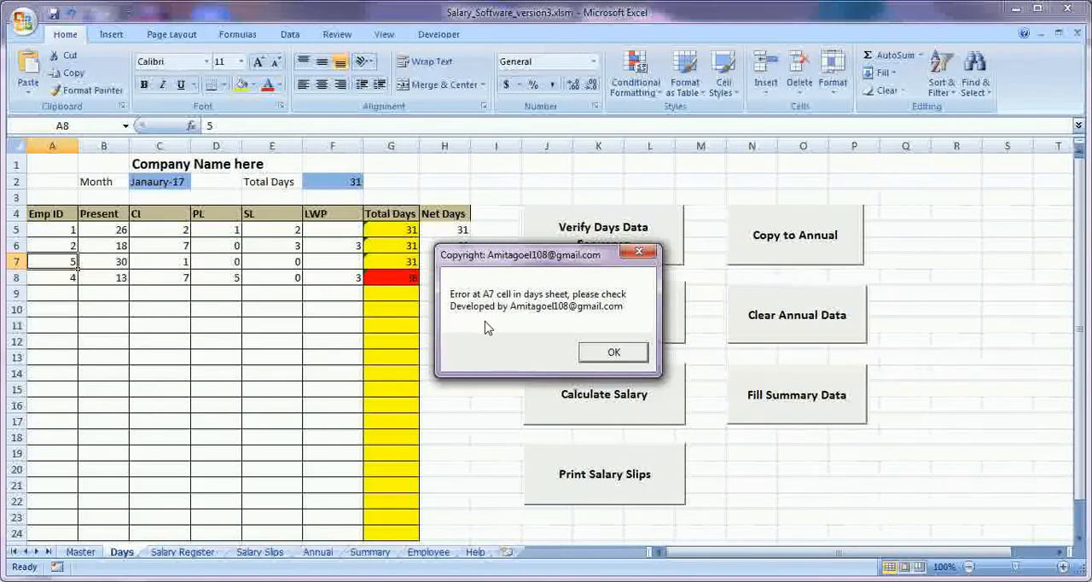
left_click(609, 352)
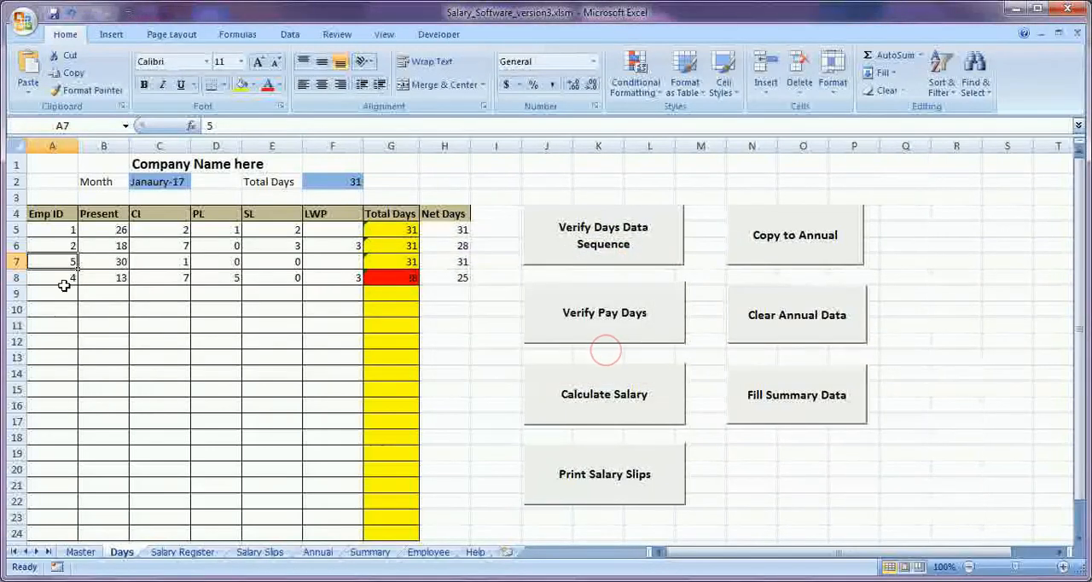
Consult the Master sheet, set the Emp ID in A7 of the Days sheet to 3, and rerun the data sequence check.
left_click(82, 551)
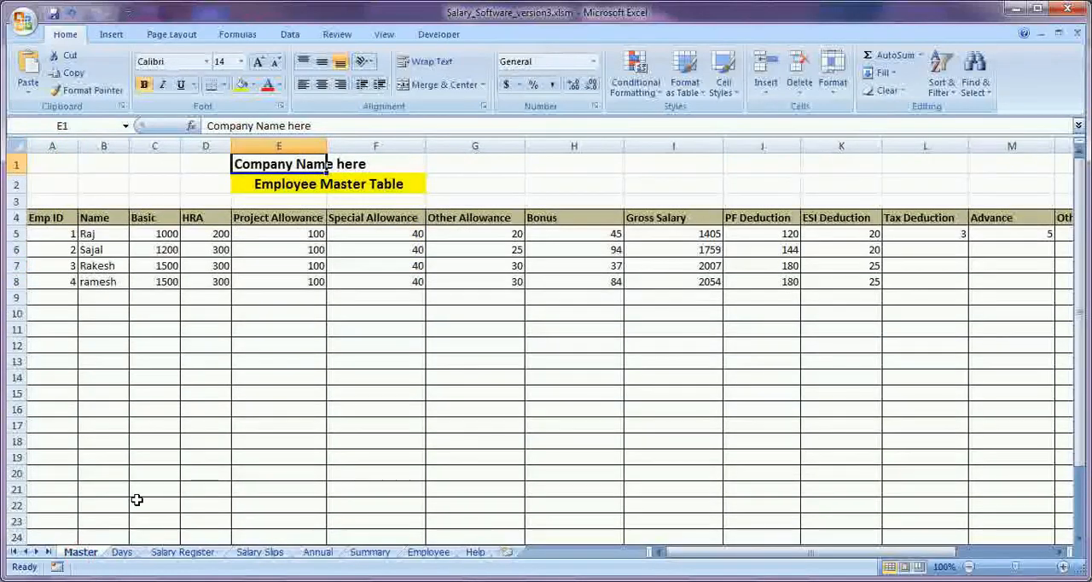
left_click(121, 551)
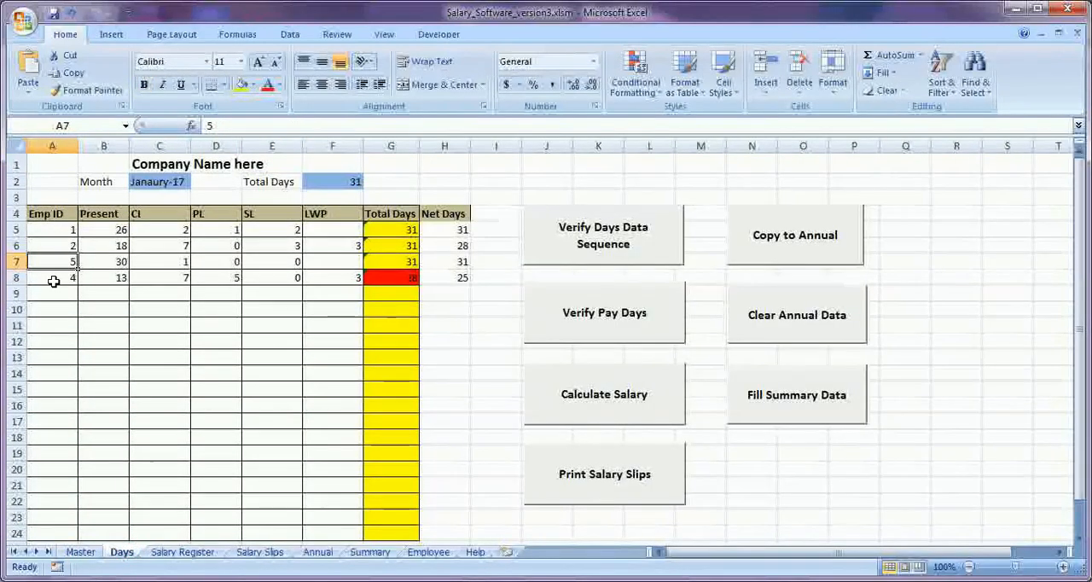
type("3")
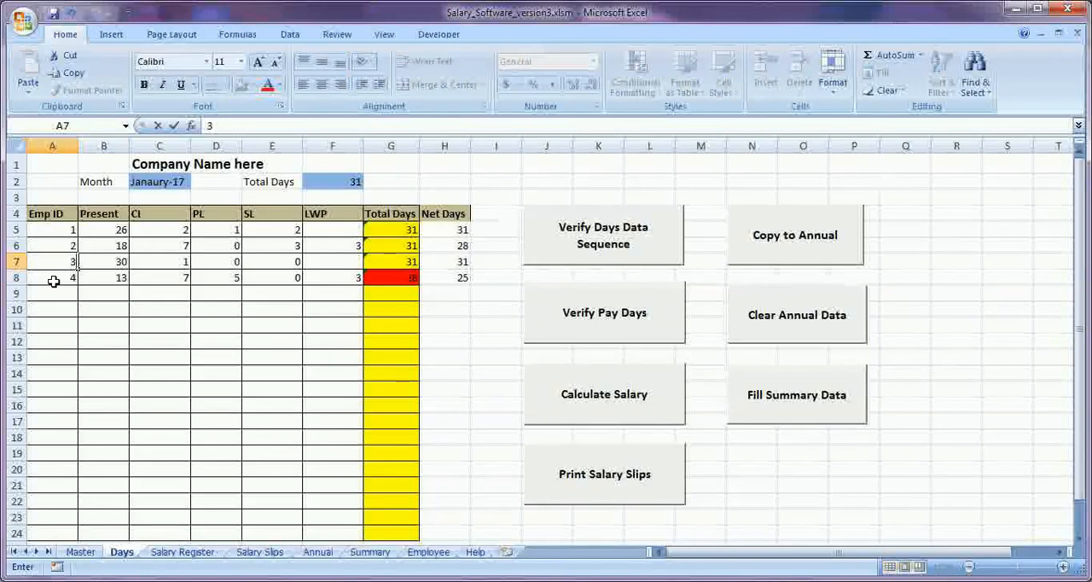
left_click(258, 327)
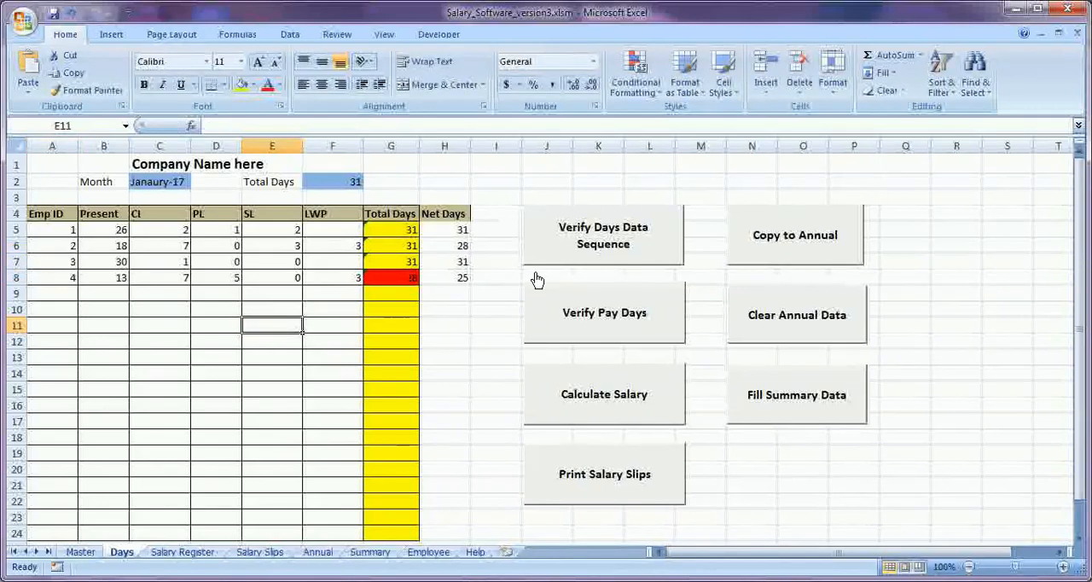
left_click(597, 246)
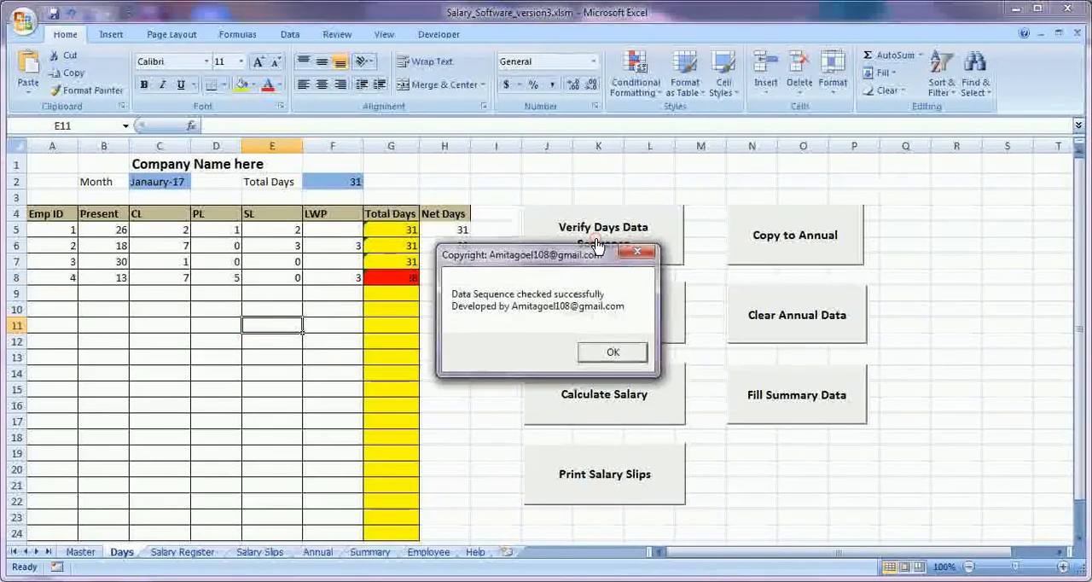
left_click(627, 356)
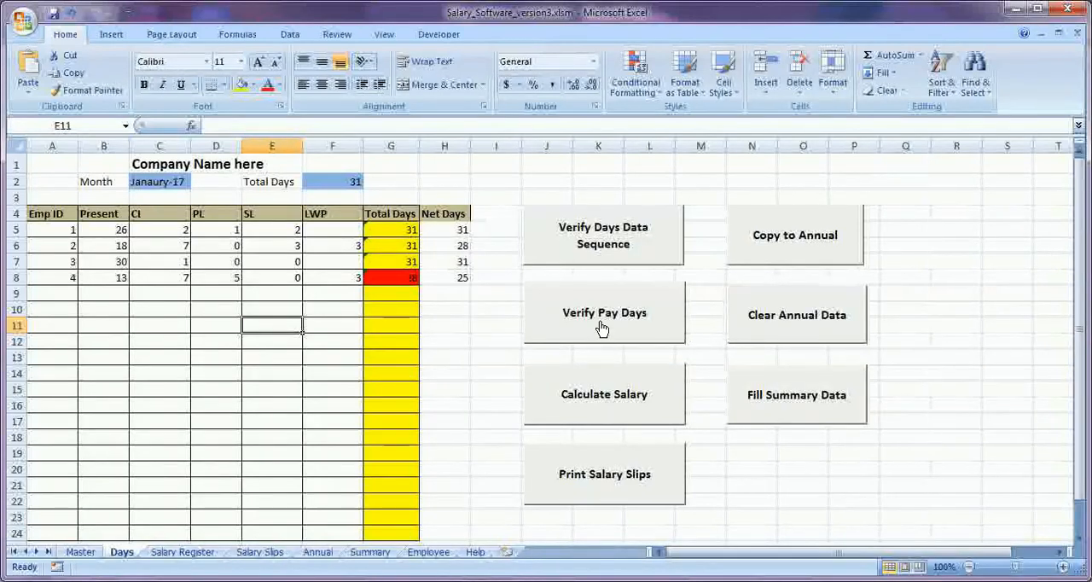
Run the Verify Pay Days check and inspect the Total Days column, including the formula in G8.
left_click(602, 328)
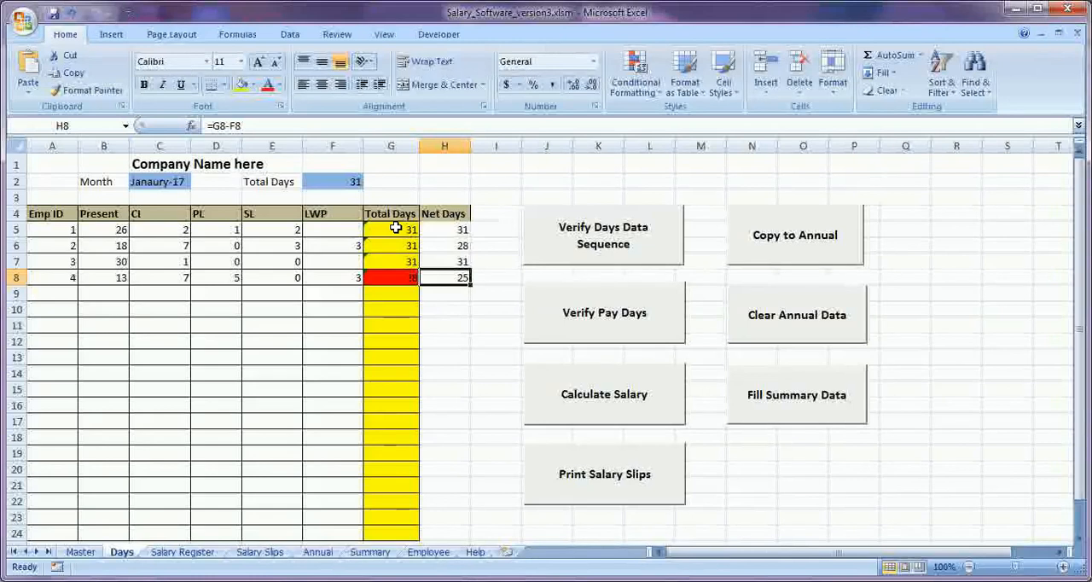
left_click(392, 146)
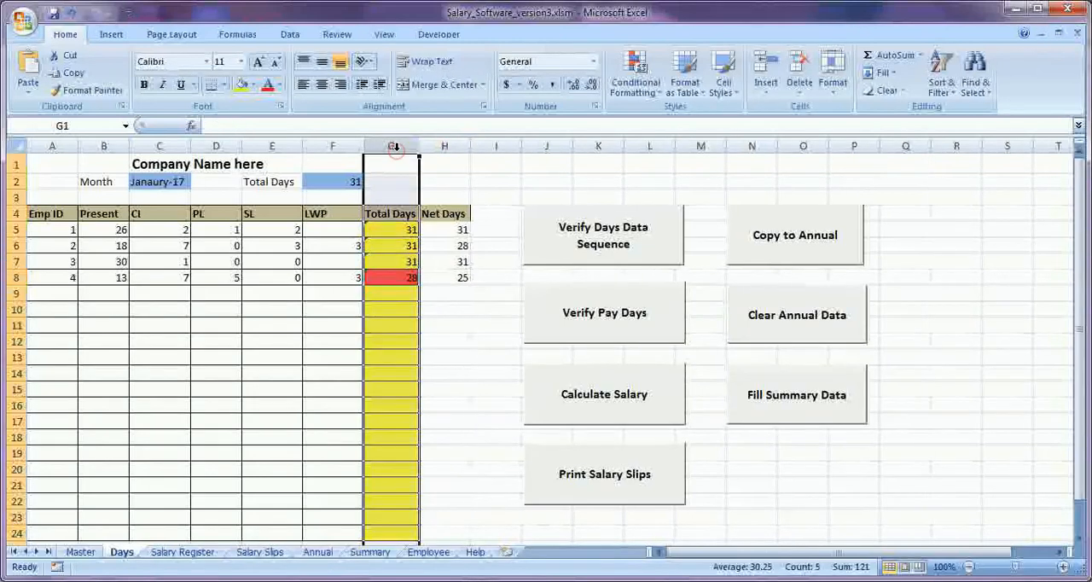
left_click(392, 277)
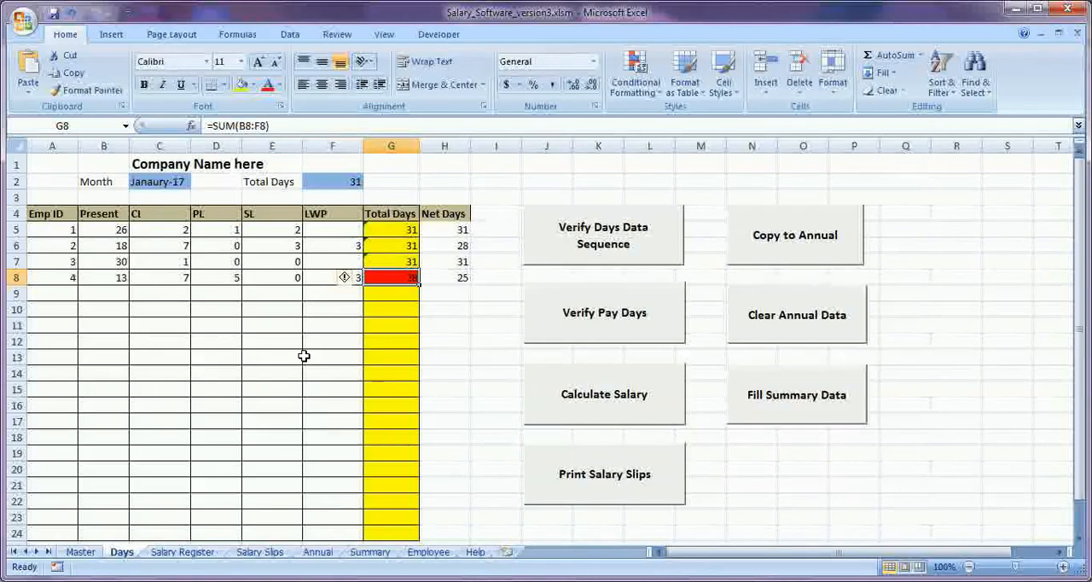
Open the Present days value in B8 for editing.
left_click(119, 278)
key("End")
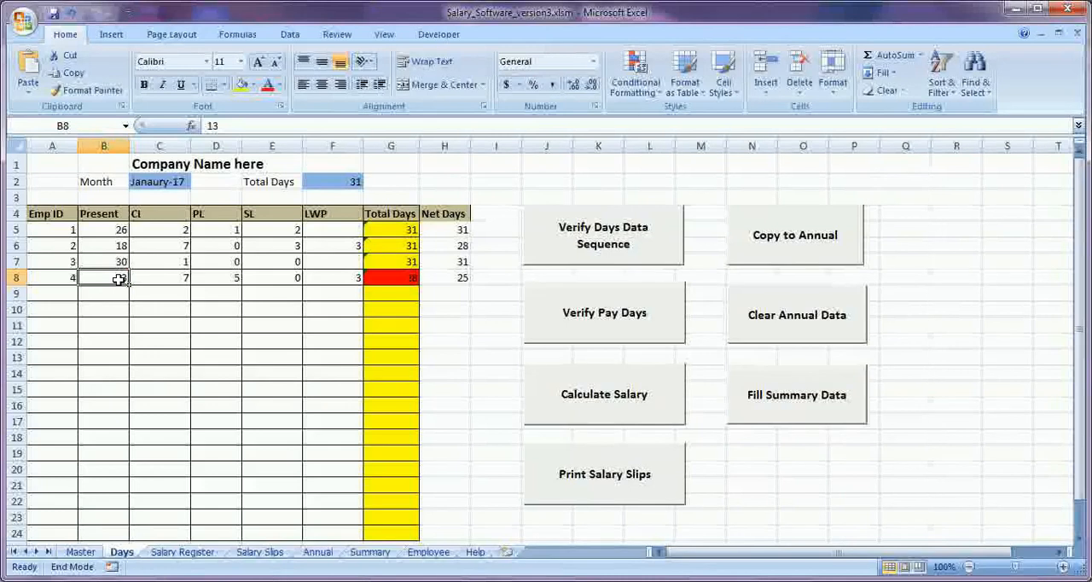
key("Right")
double_click(120, 279)
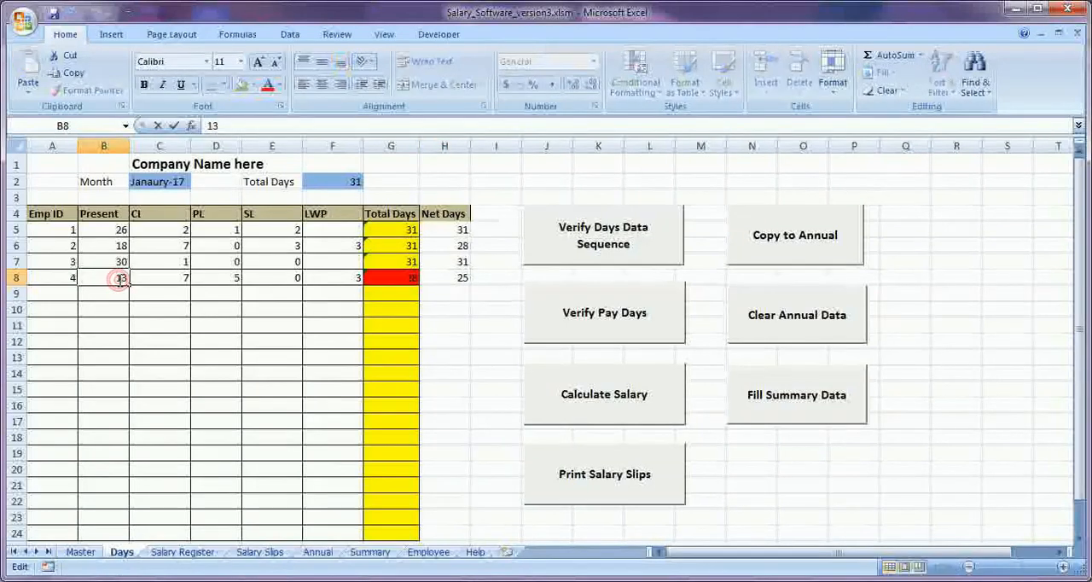